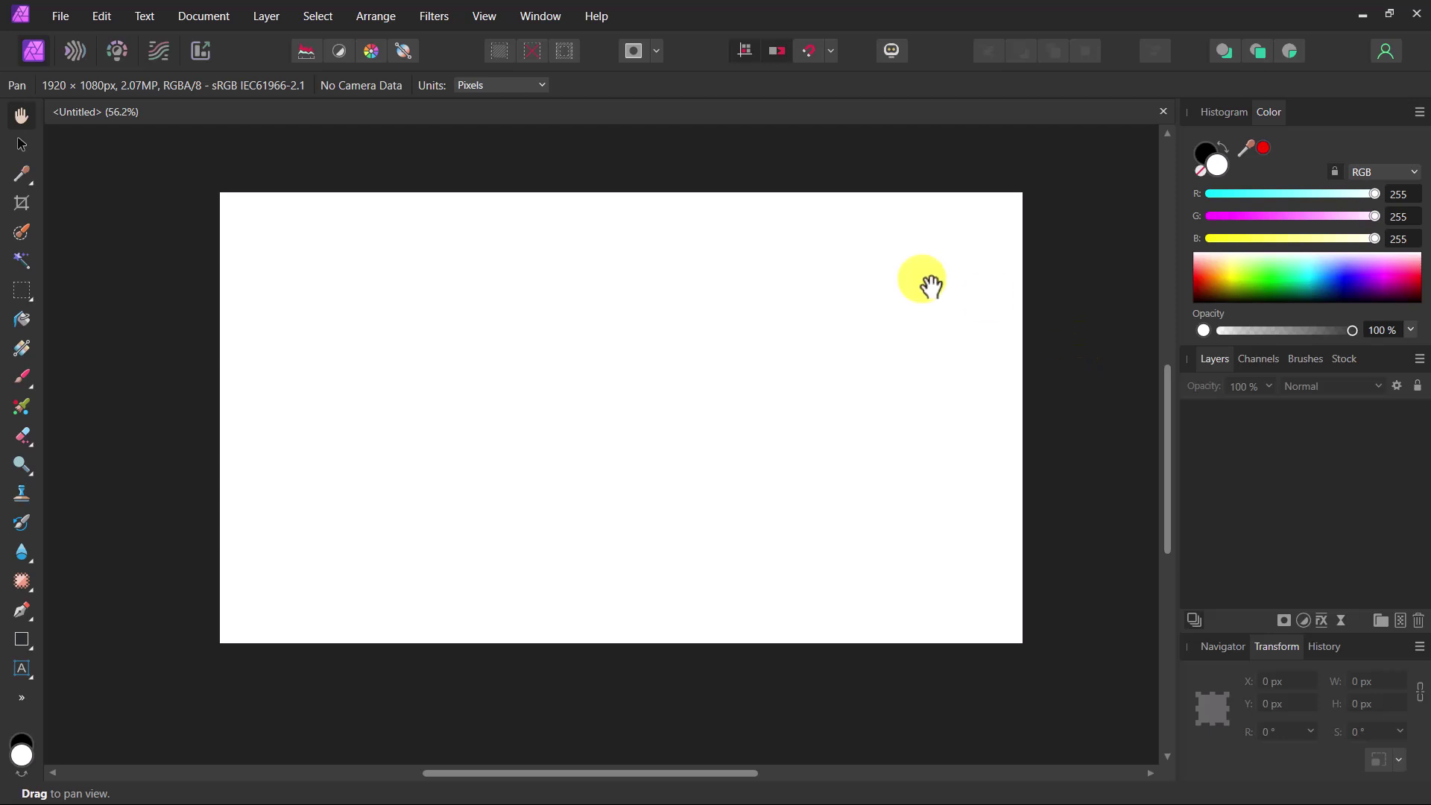
Place pexels-a2pro-3422964 from Stock photos > Horizontal onto the canvas at default size.
left_click(62, 18)
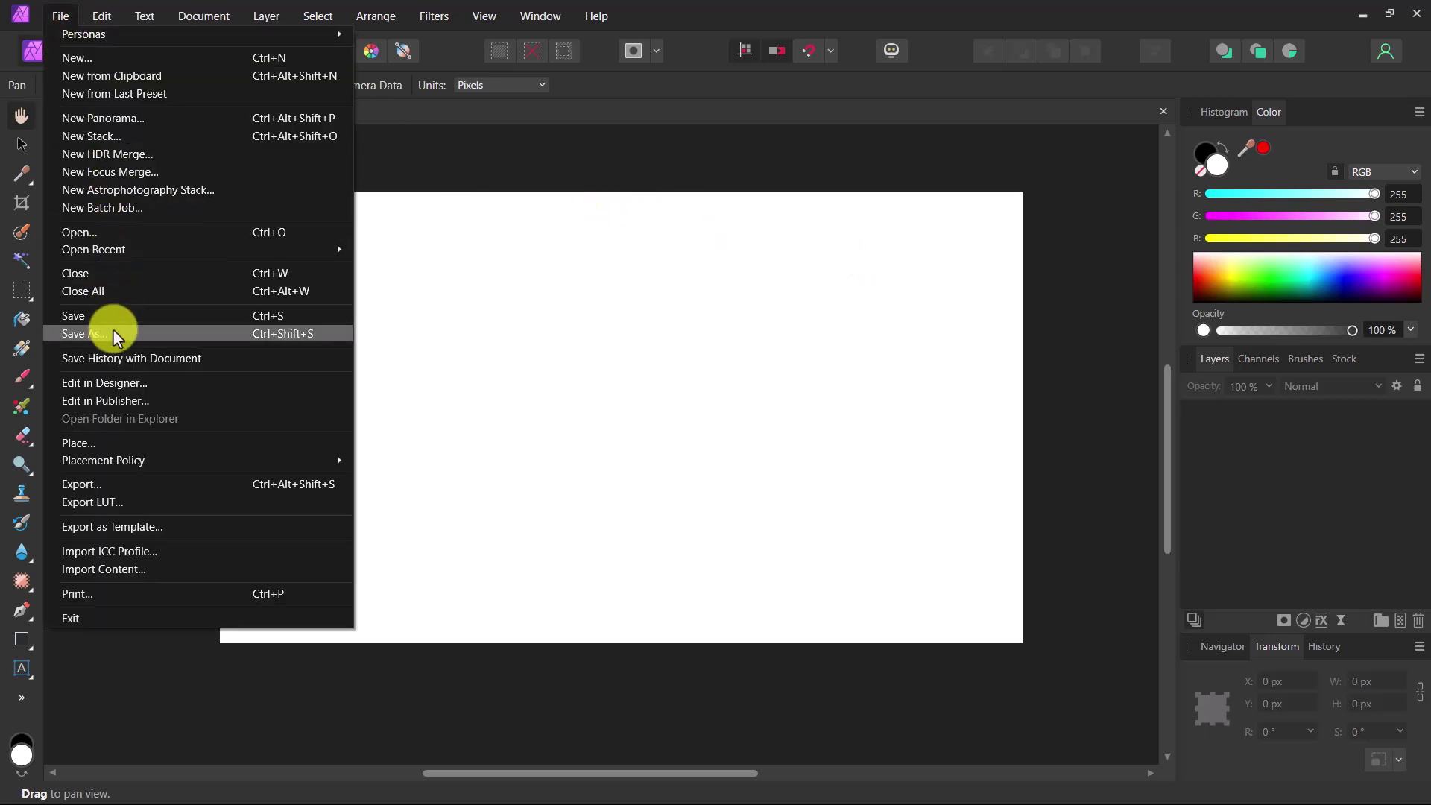
left_click(111, 444)
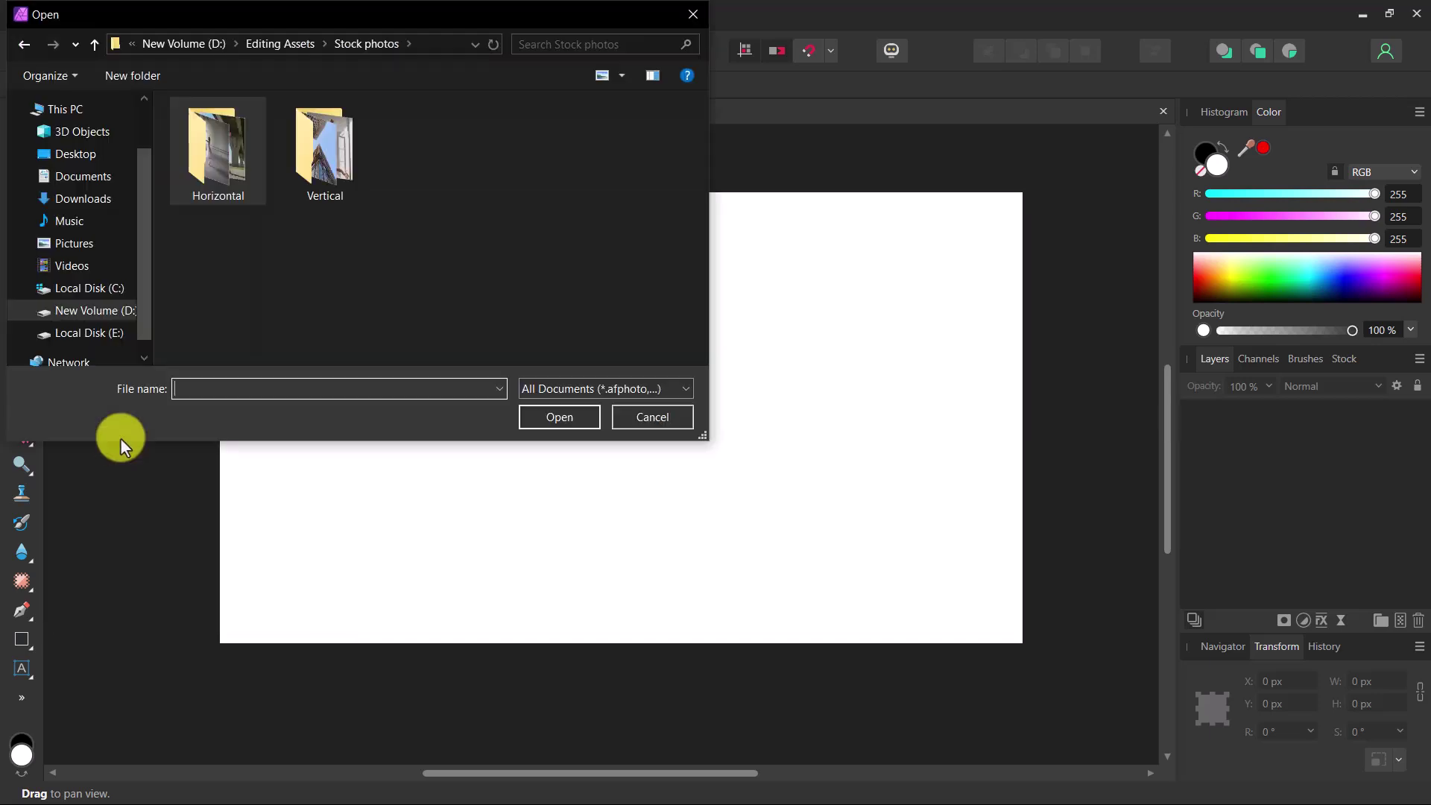
double_click(224, 155)
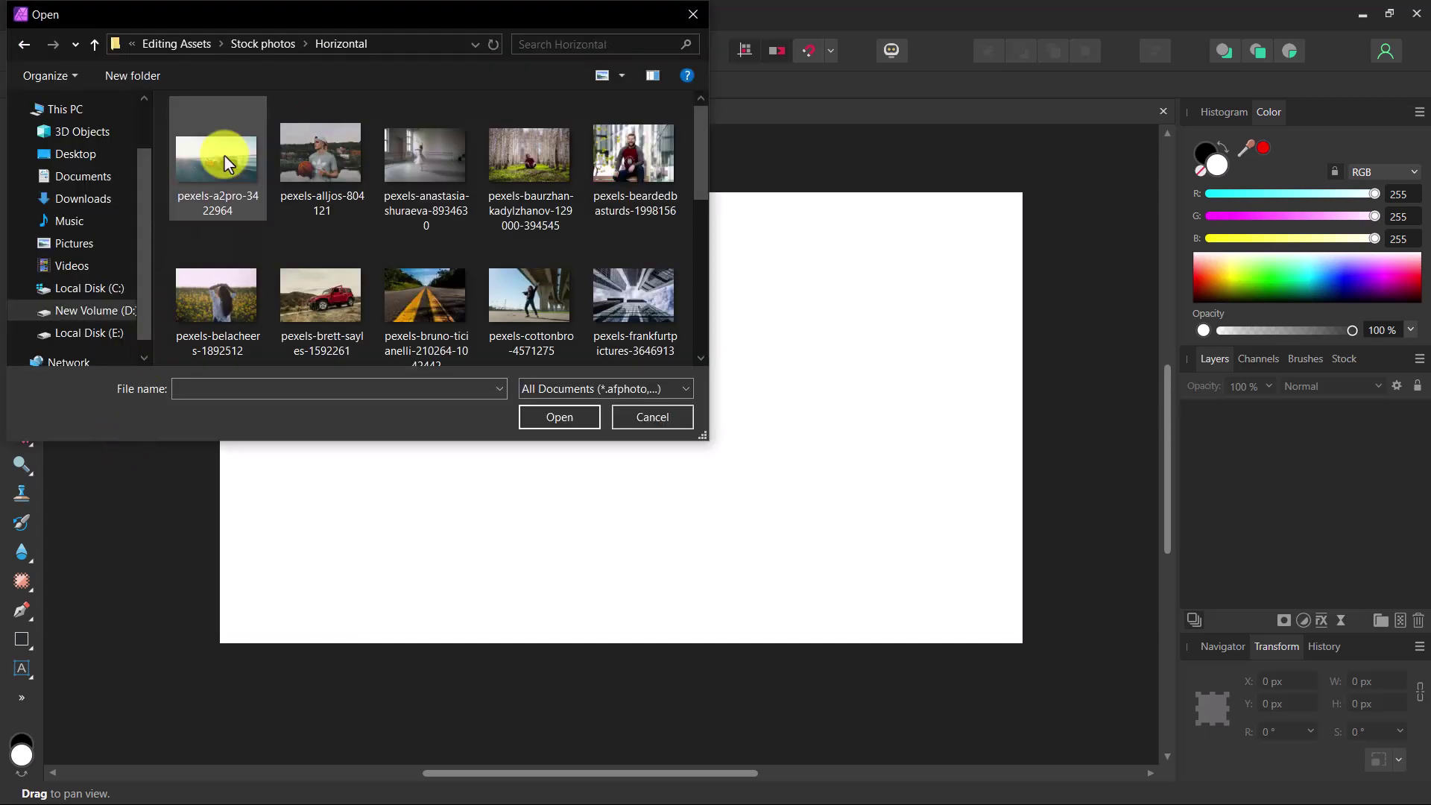
left_click(224, 155)
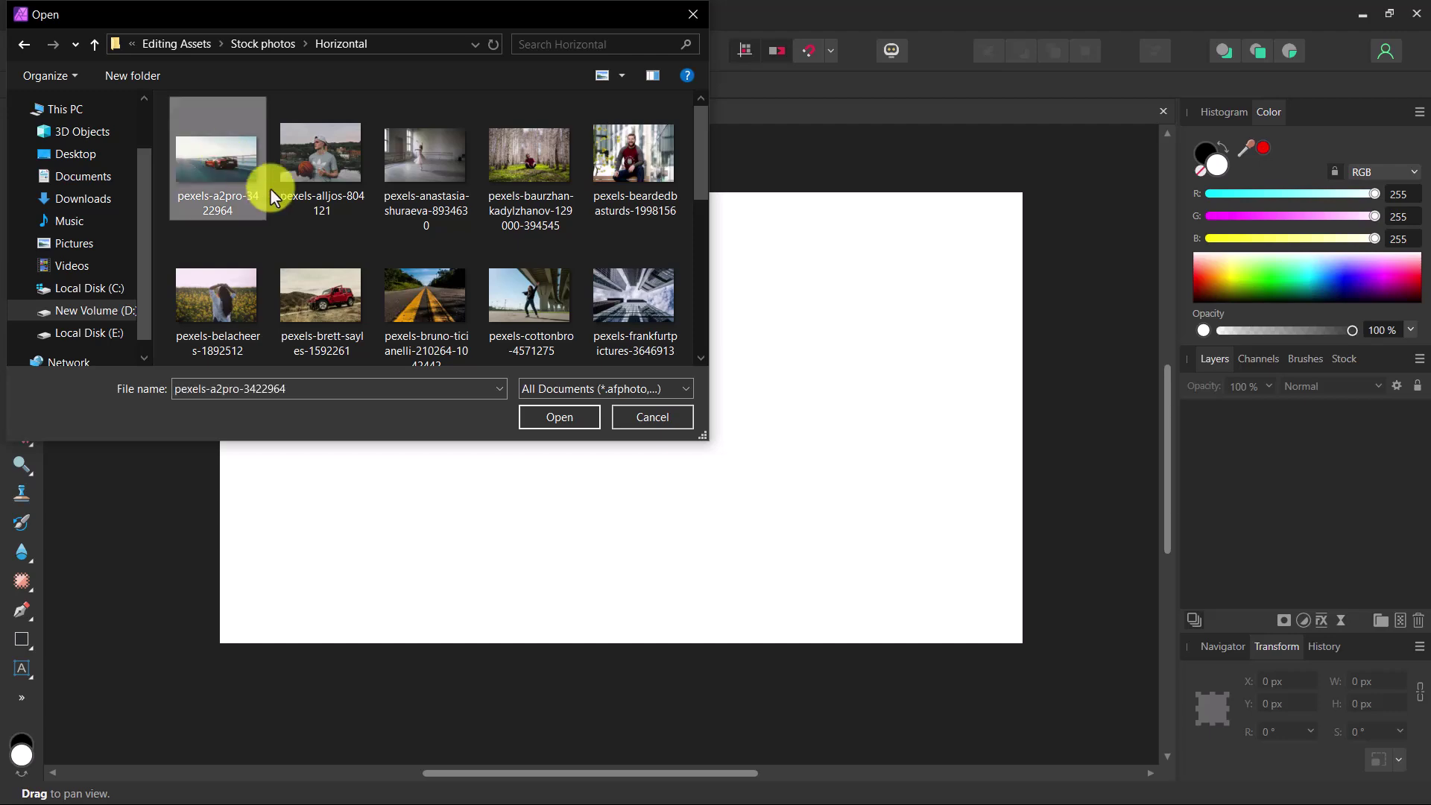
left_click(539, 416)
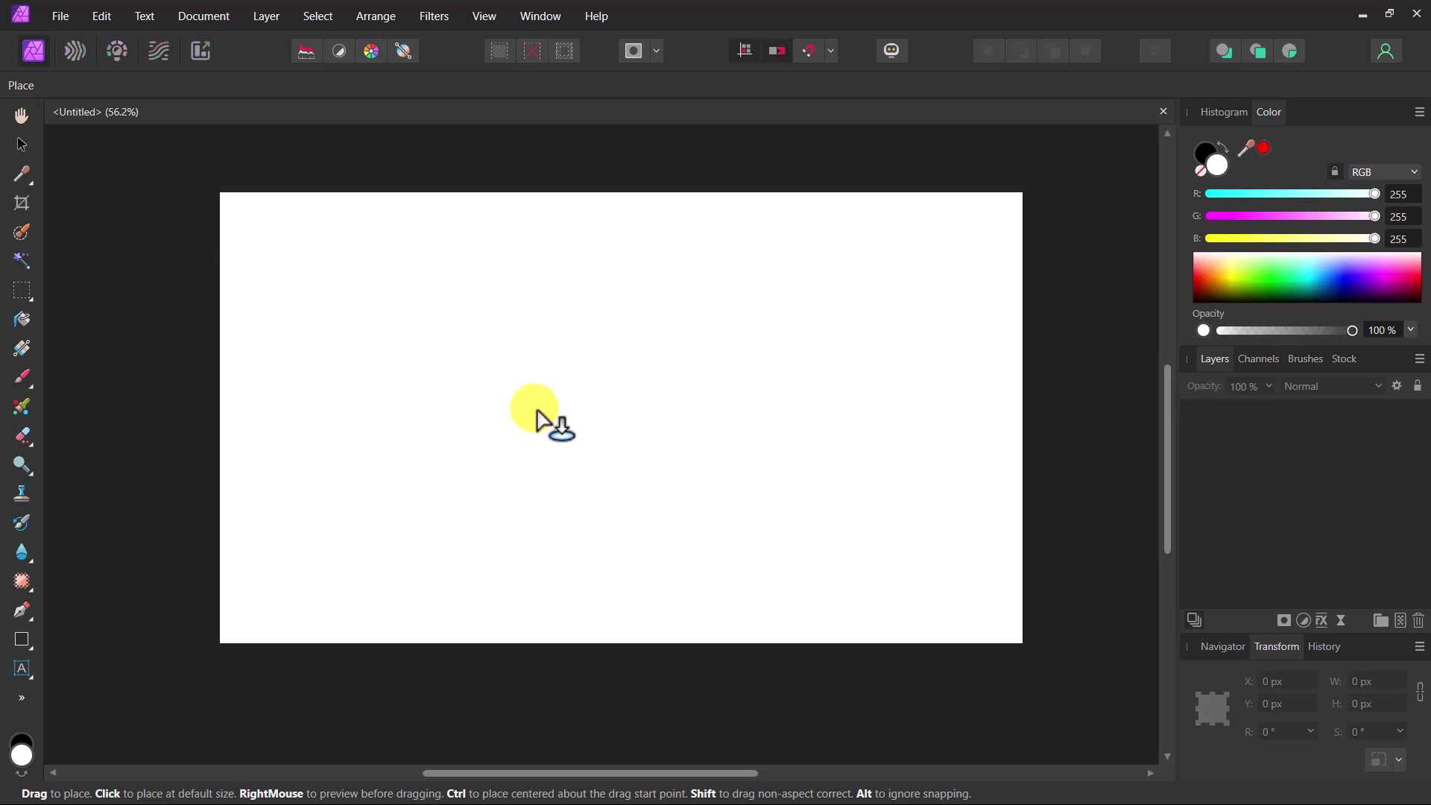
left_click(540, 416)
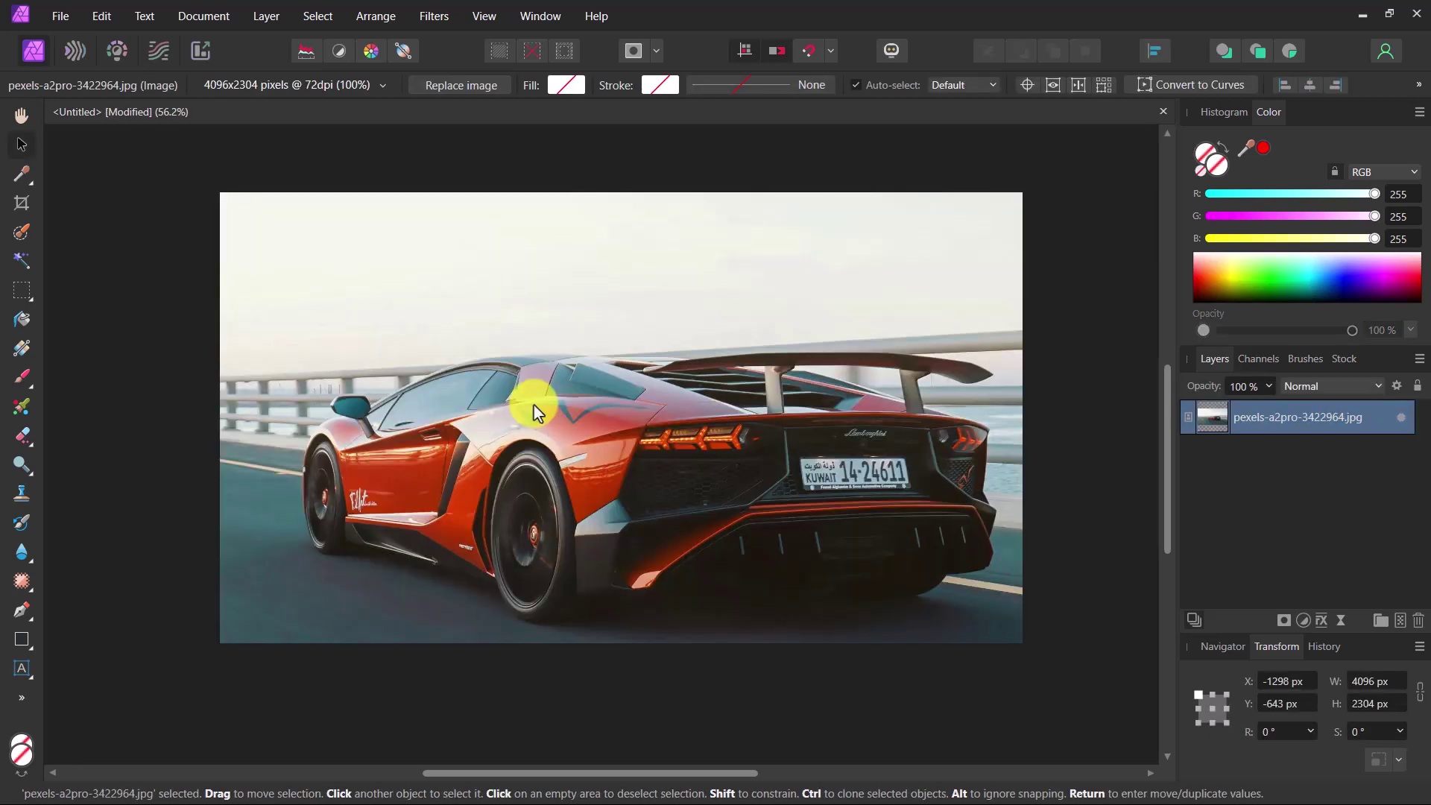
Undo the car and drag out pexels-belacheers-1892512 to cover most of the canvas.
key("ctrl+z")
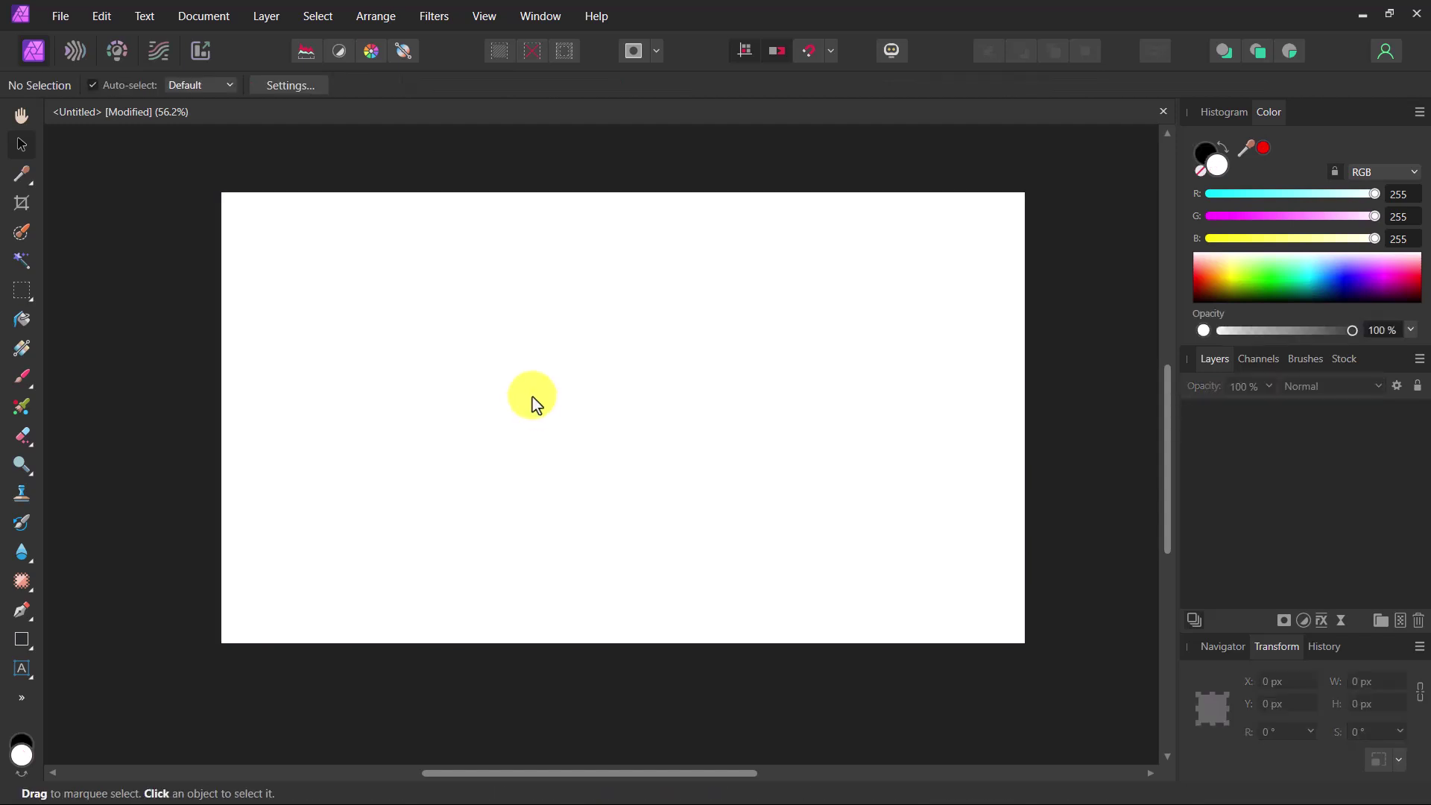
left_click(63, 23)
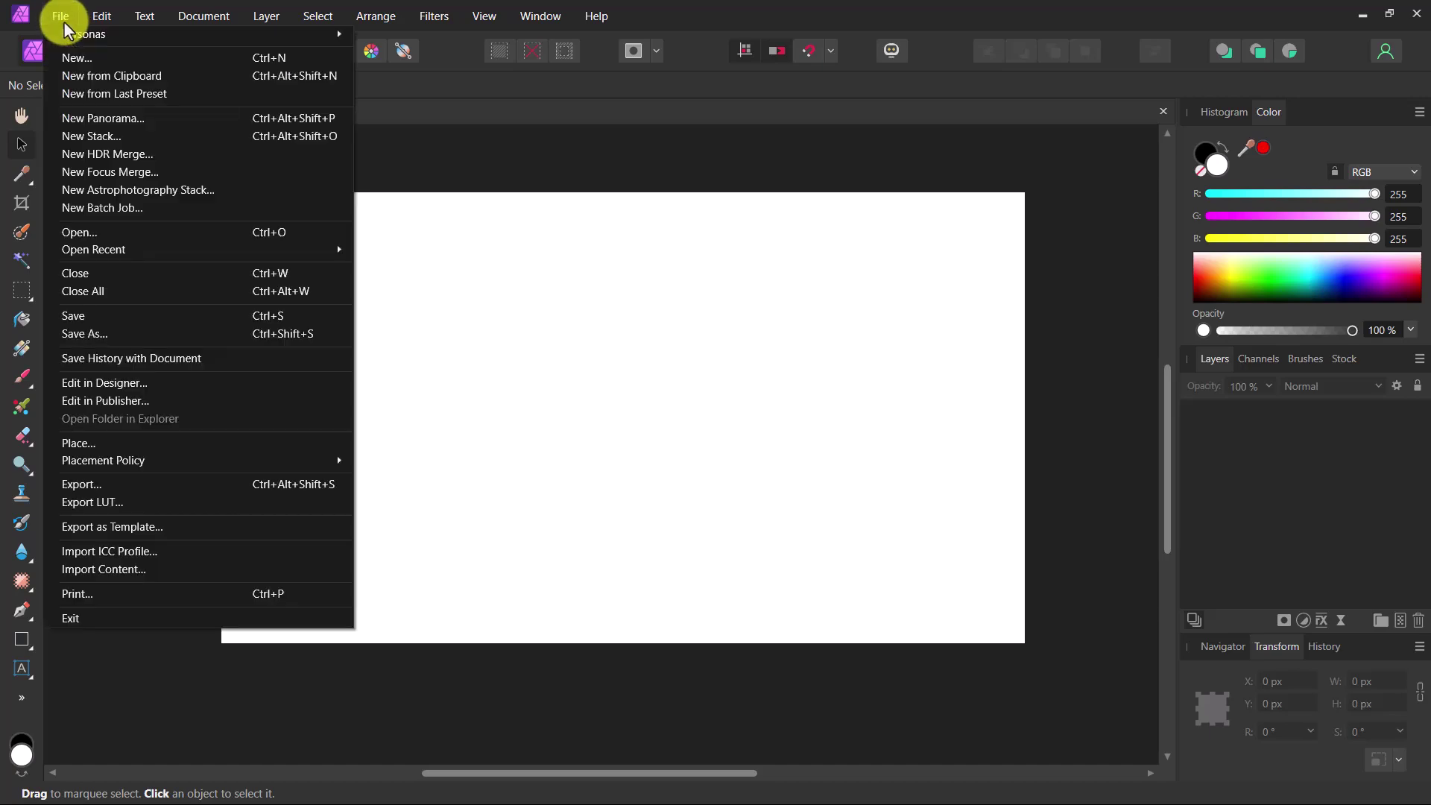
left_click(152, 444)
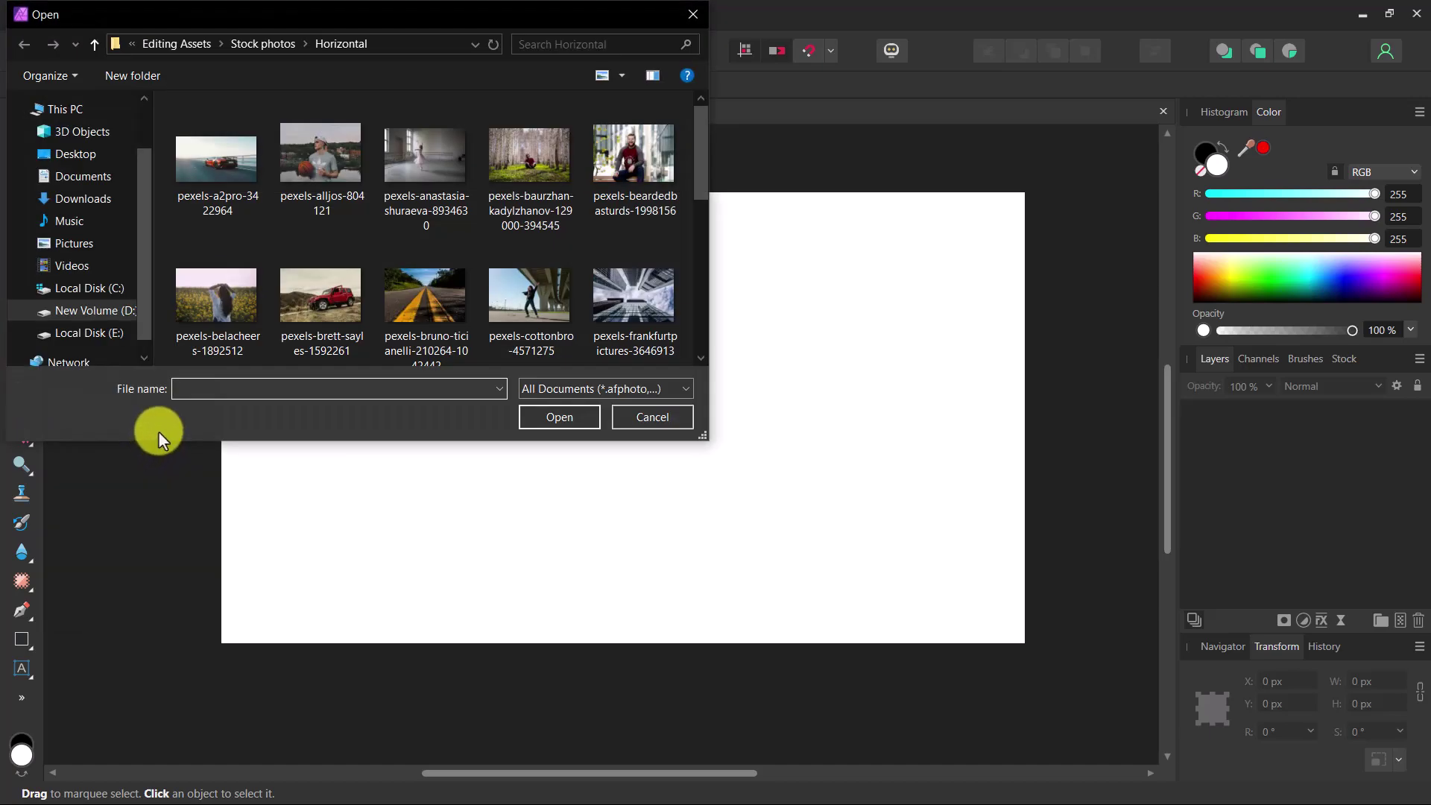
double_click(209, 314)
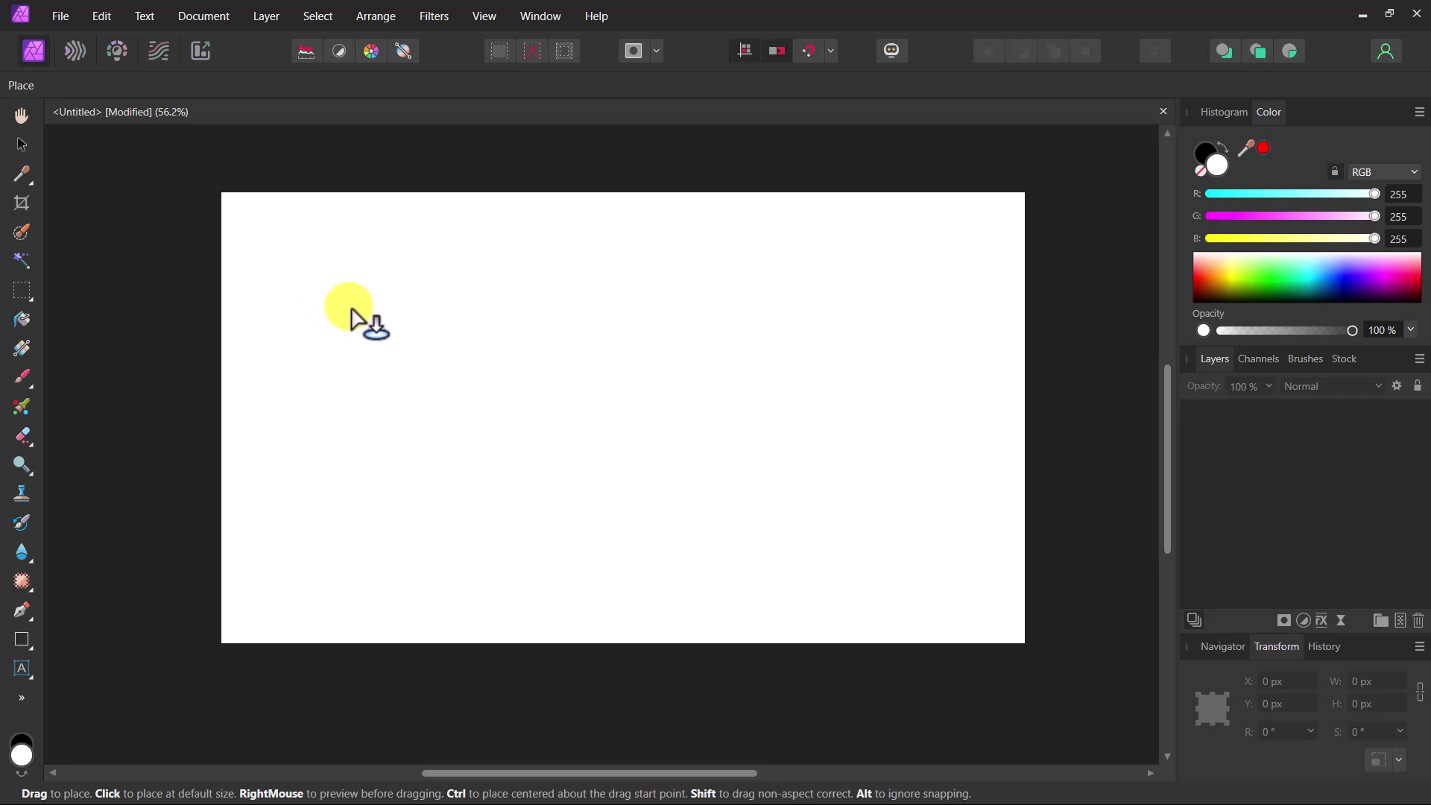
left_click_drag(338, 267, 499, 426)
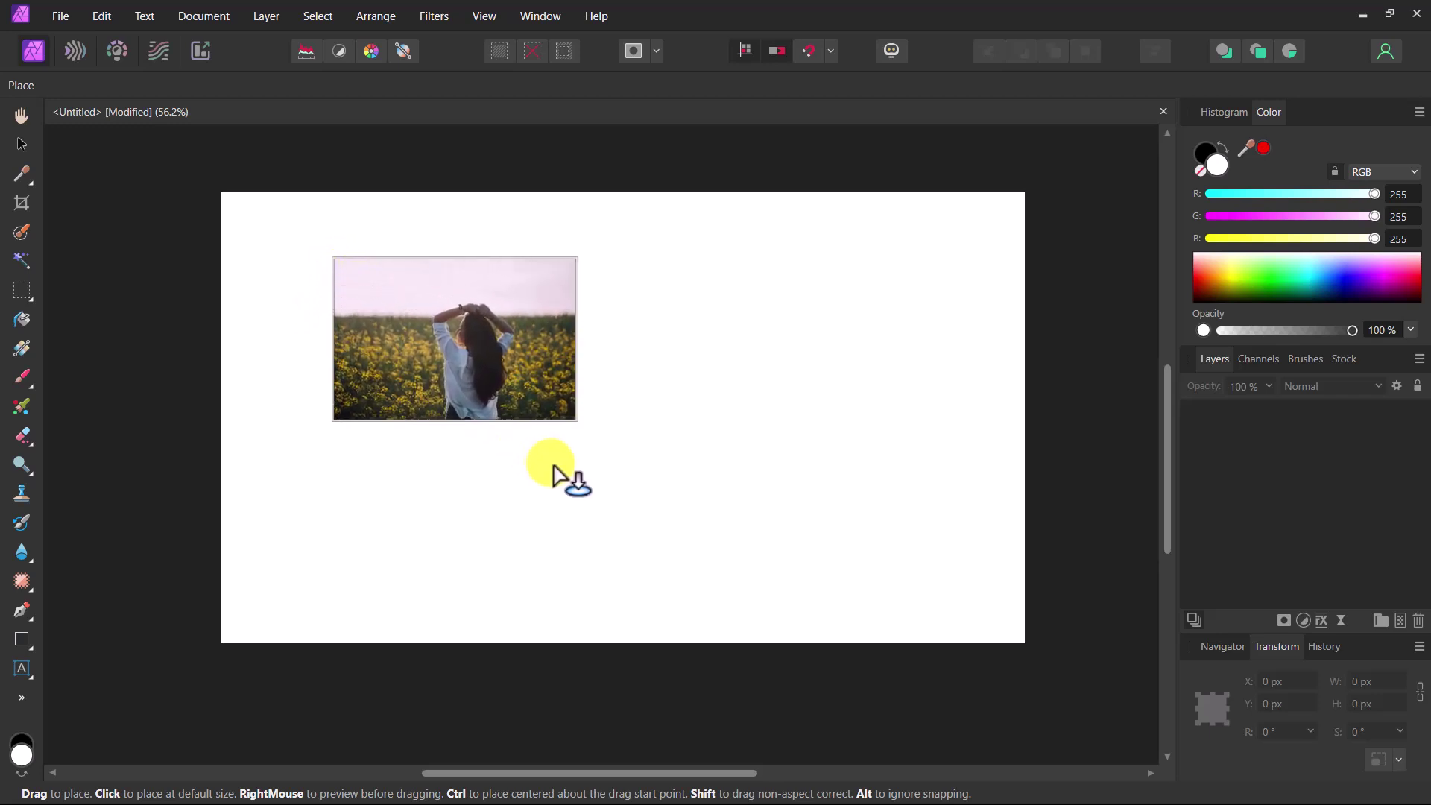
left_click_drag(499, 427, 784, 702)
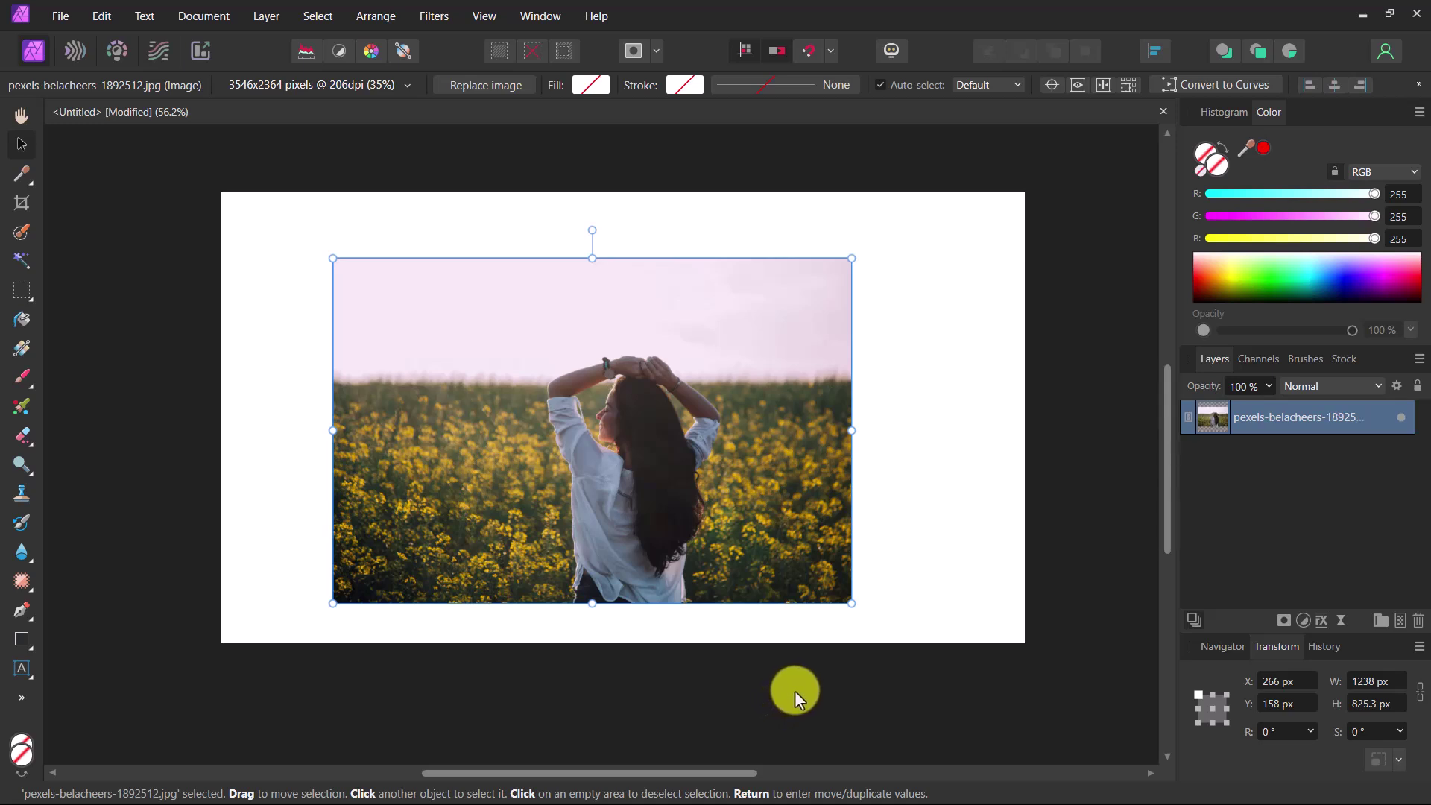
Delete the woman photo and drop pexels-skyb0y-3449351 from File Explorer onto the canvas.
key("Delete")
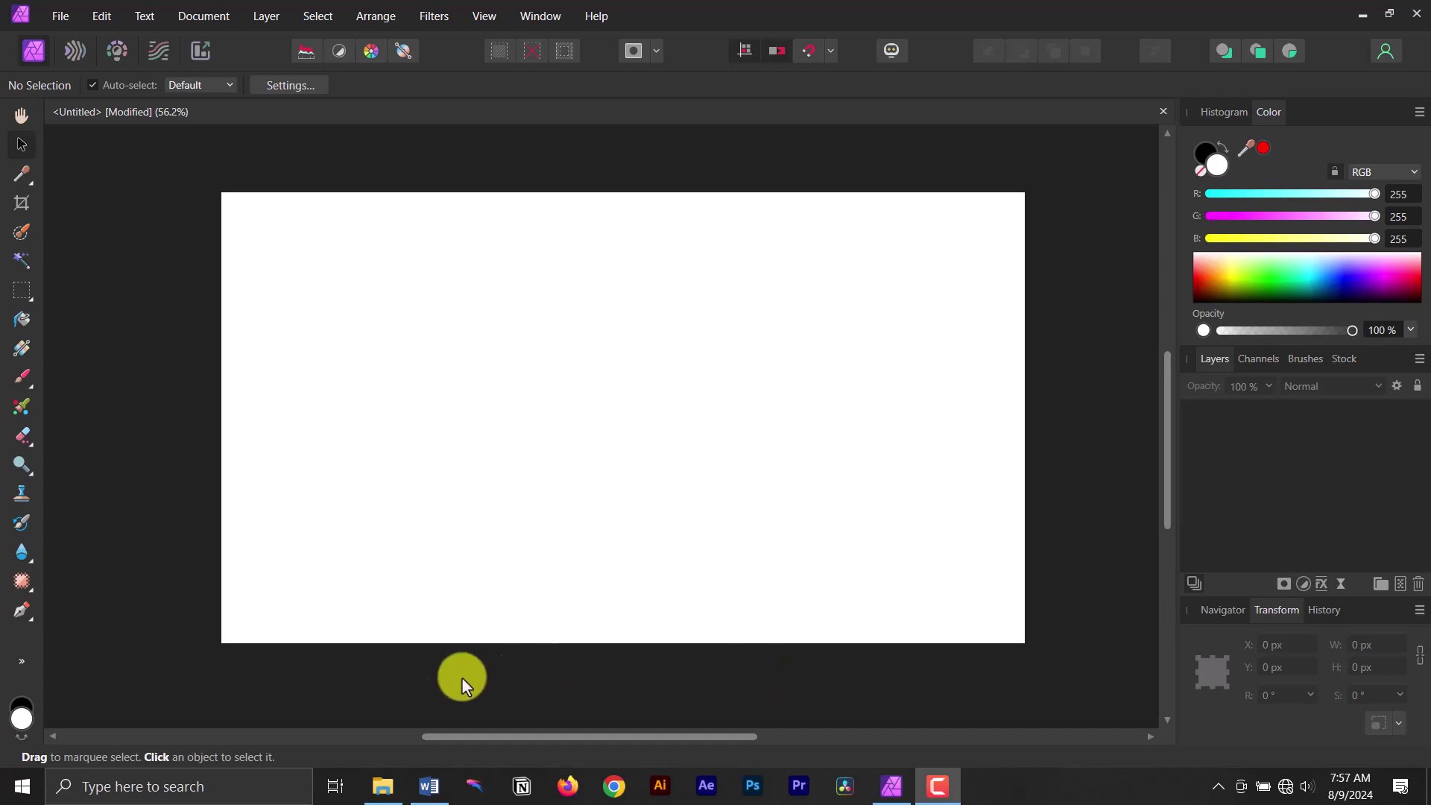
left_click(383, 786)
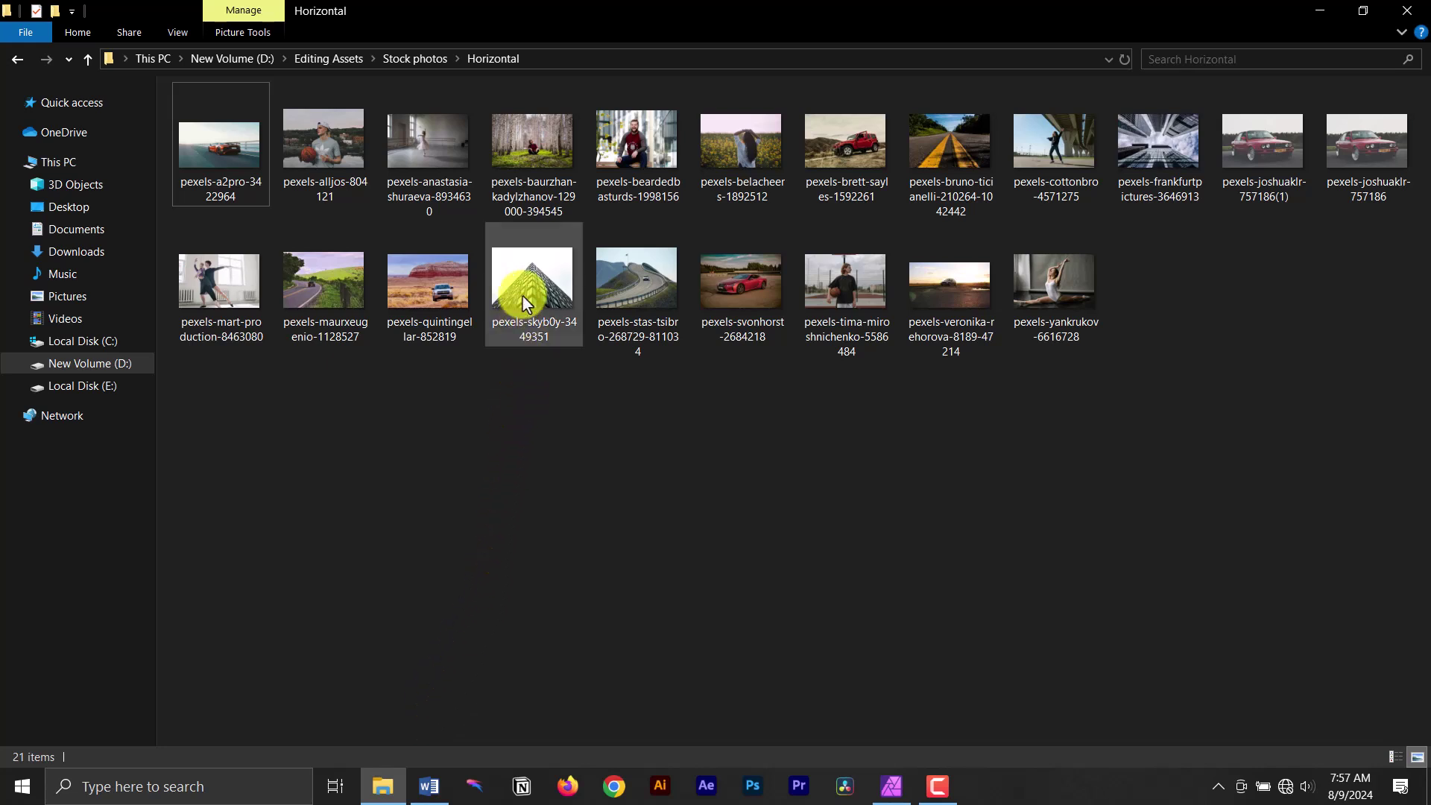
left_click_drag(522, 295, 851, 651)
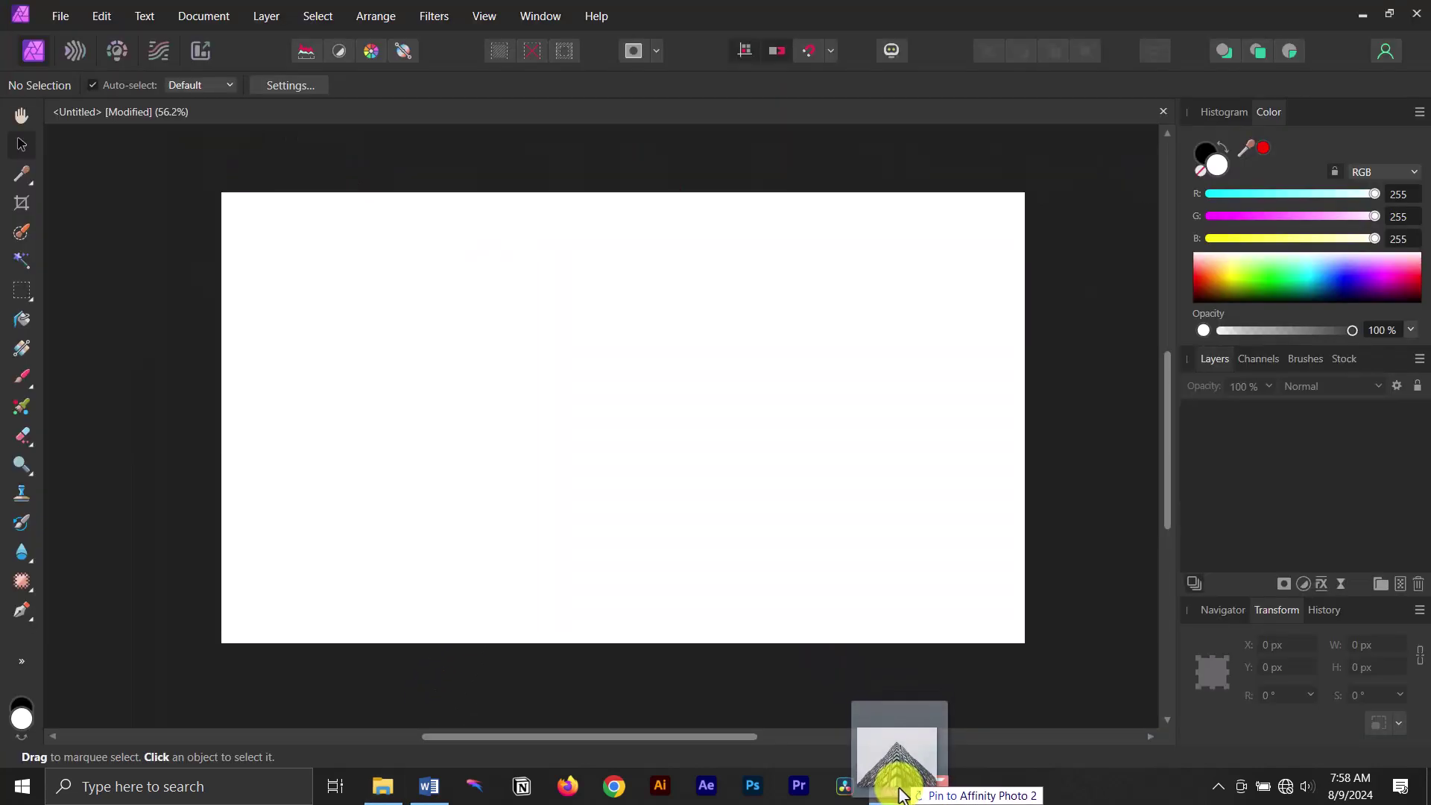
mouse_move(850, 650)
left_mouse_down()
mouse_move(784, 598)
mouse_move(691, 421)
left_mouse_up()
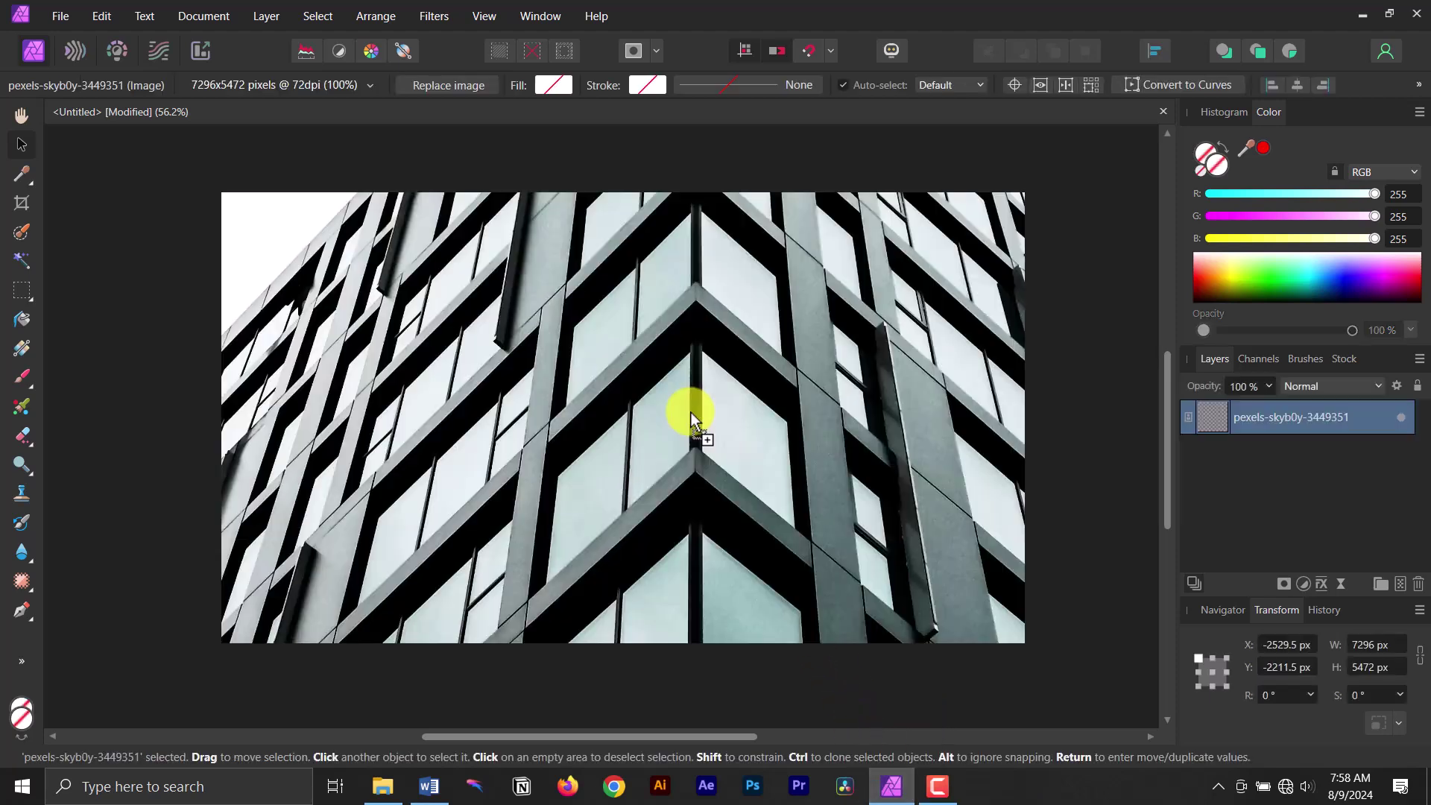
key("ctrl+shift+p")
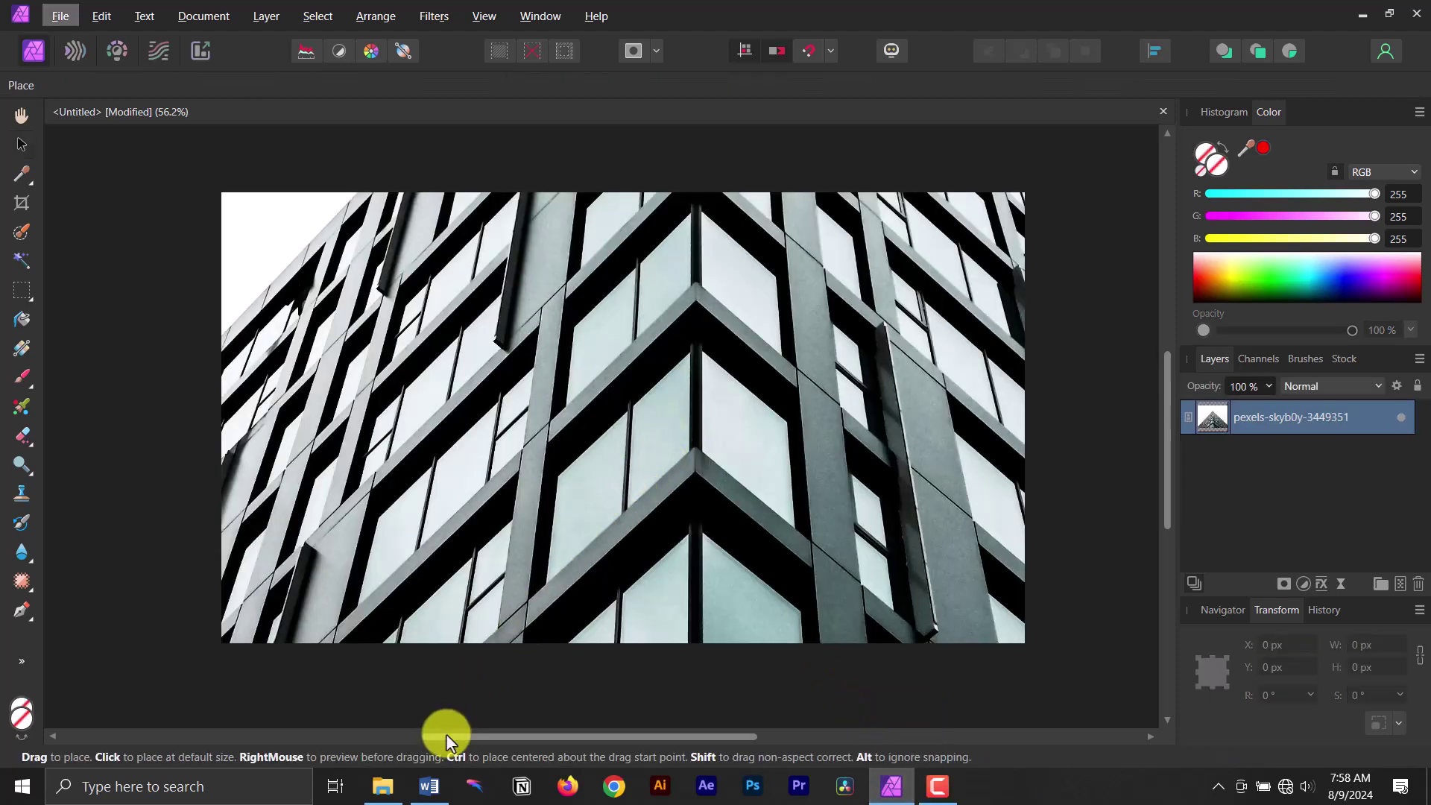
left_click(382, 783)
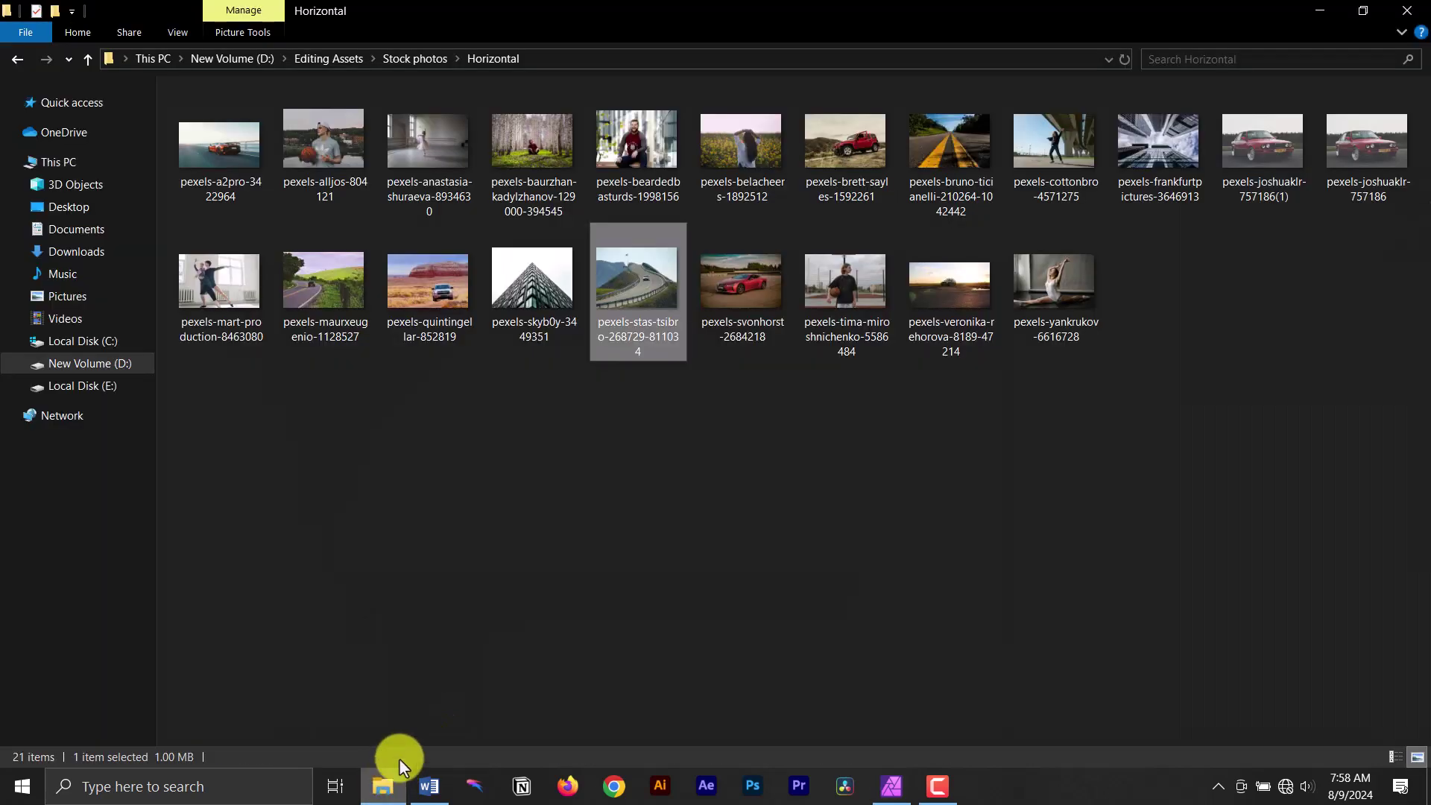
left_click_drag(621, 276, 906, 794)
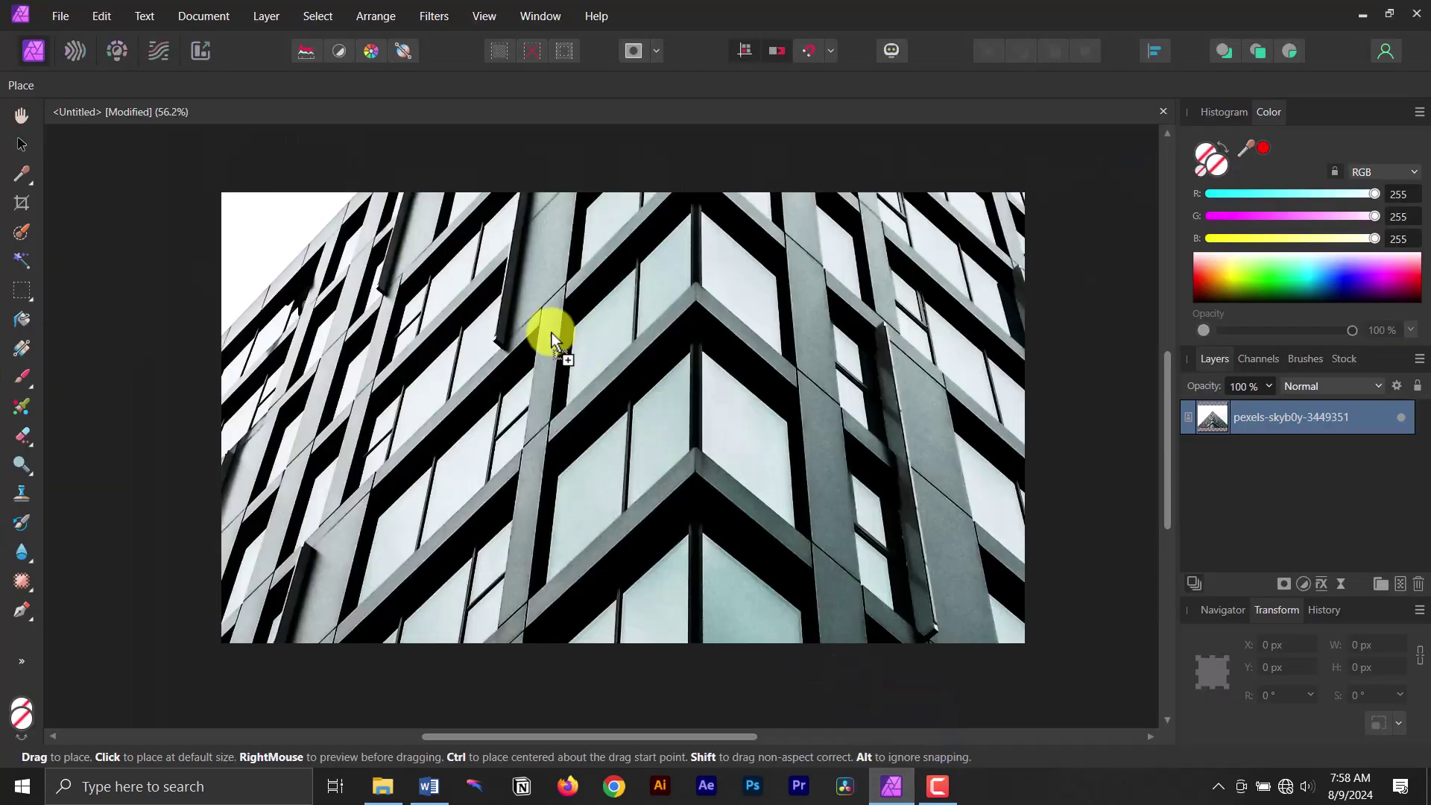
left_click_drag(905, 793, 550, 339)
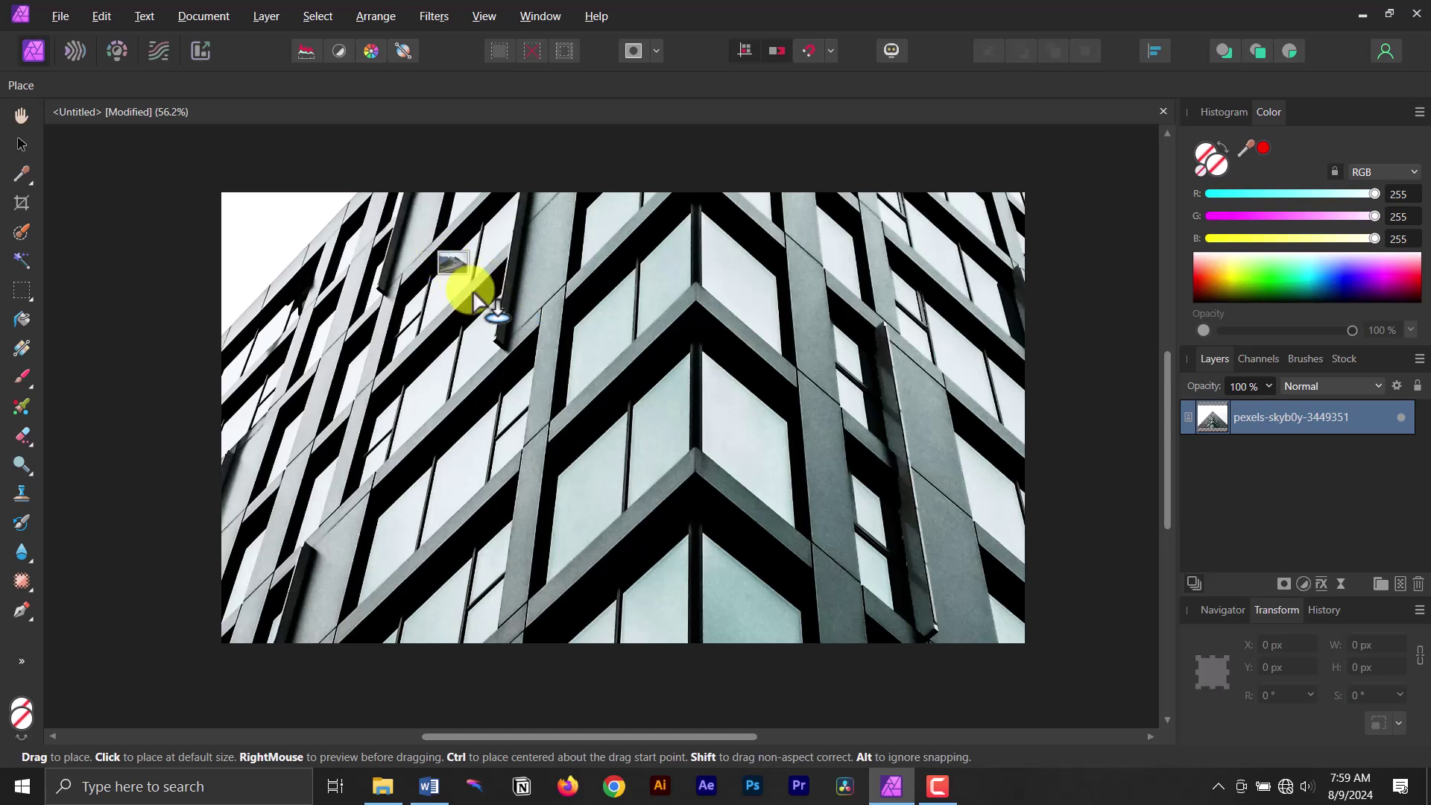
left_click_drag(474, 294, 861, 676)
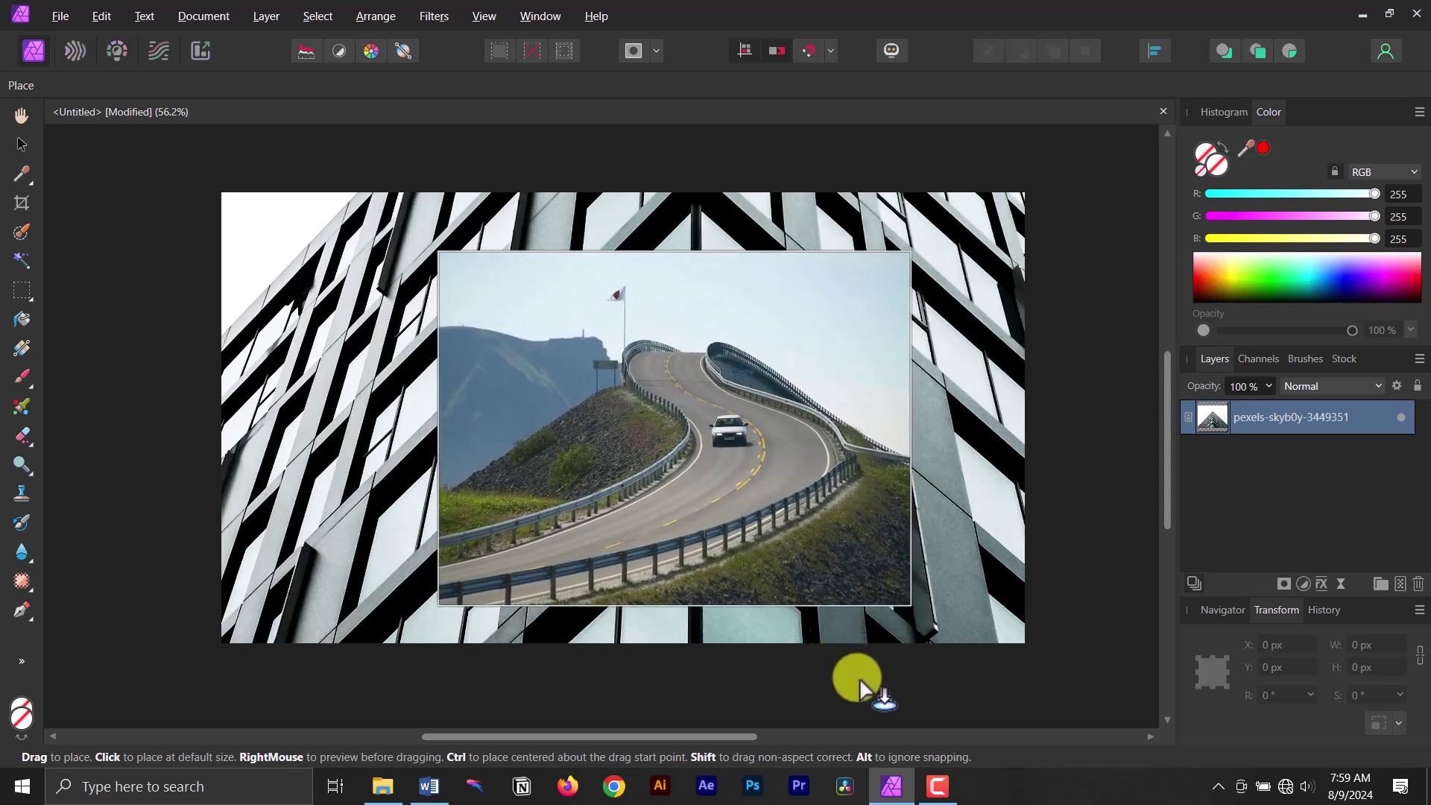